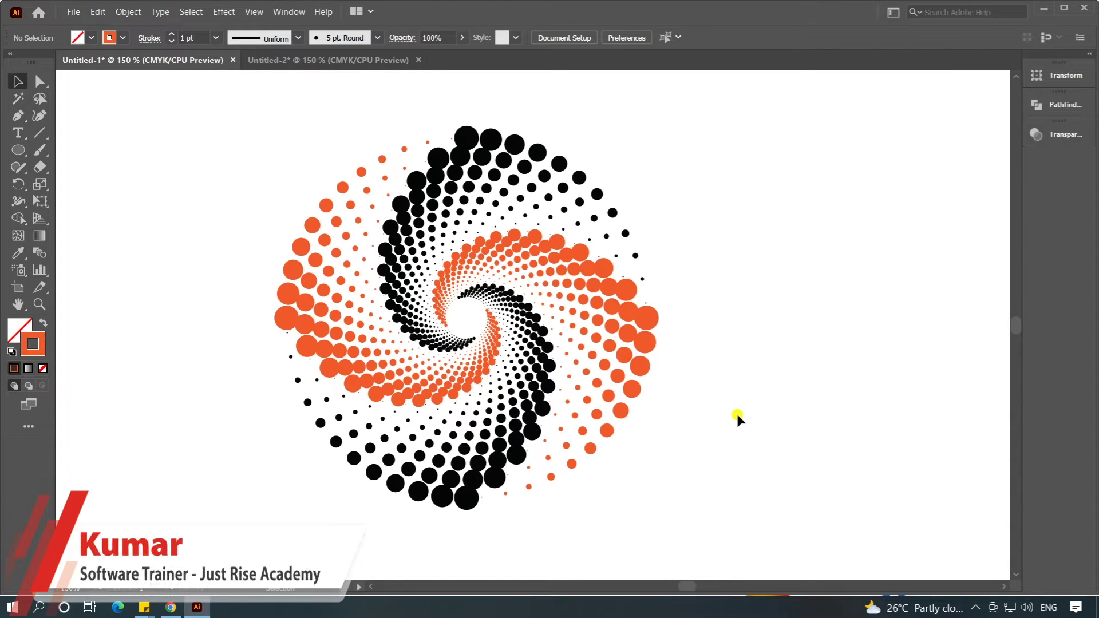
Step: Switch to the blank Untitled-2 document
{"action": "left_click", "coordinate": [299, 60]}
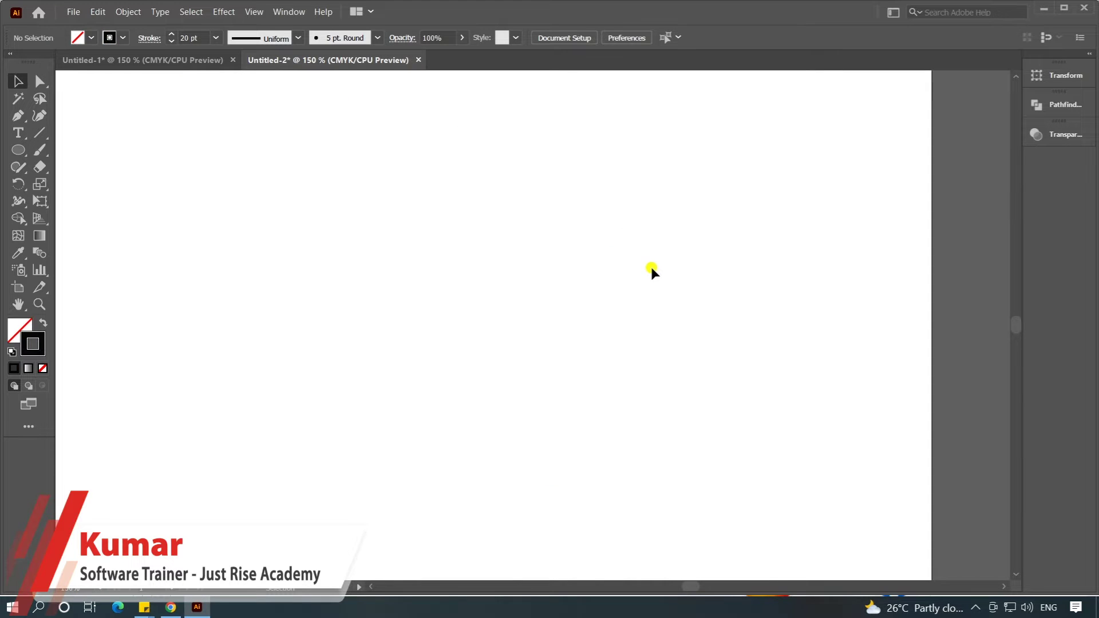
Step: Fit the artboard in view, then set fill to None and stroke to solid black at 20 pt
{"action": "key", "text": "ctrl+1"}
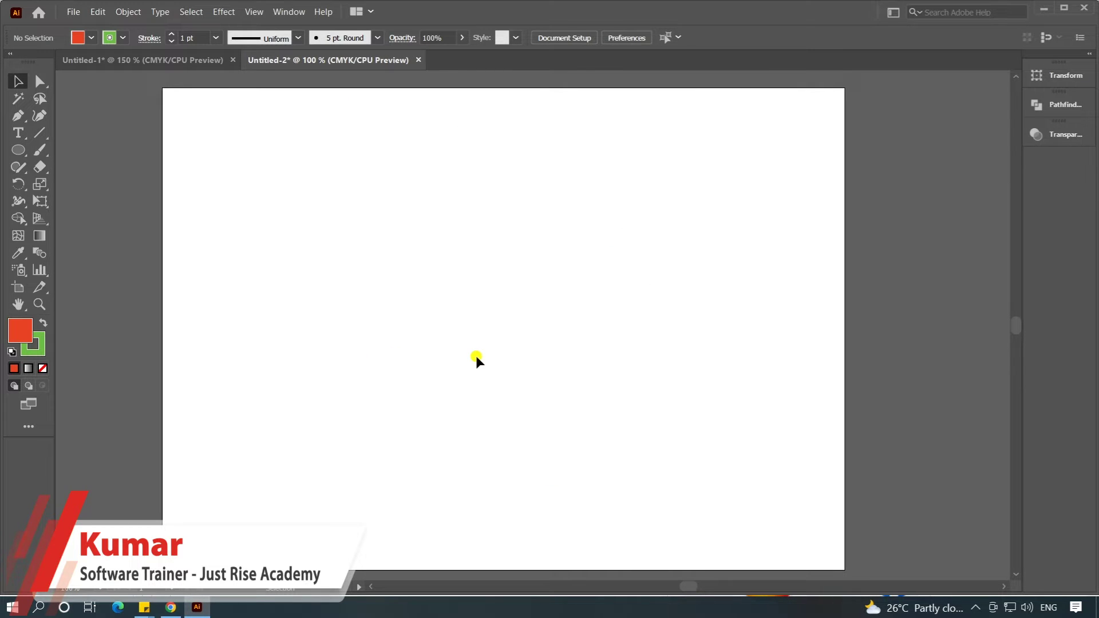
{"action": "left_click", "coordinate": [42, 368]}
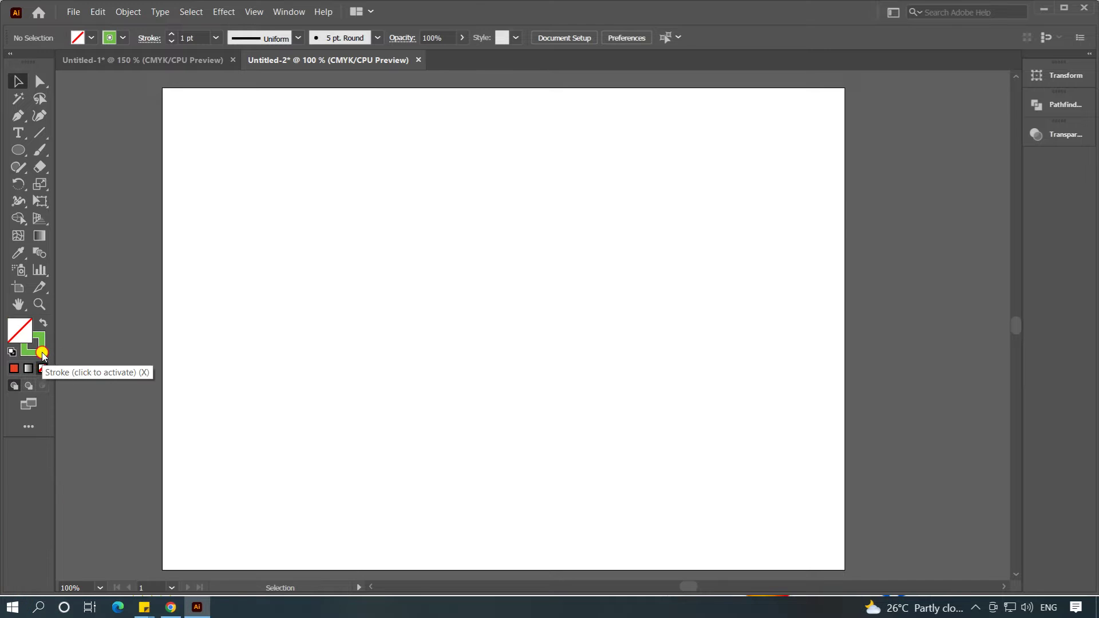
{"action": "double_click", "coordinate": [33, 343]}
{"action": "left_click_drag", "start_coordinate": [450, 314], "coordinate": [331, 475]}
{"action": "left_click", "coordinate": [670, 300]}
{"action": "left_click", "coordinate": [178, 38]}
{"action": "type", "text": "20"}
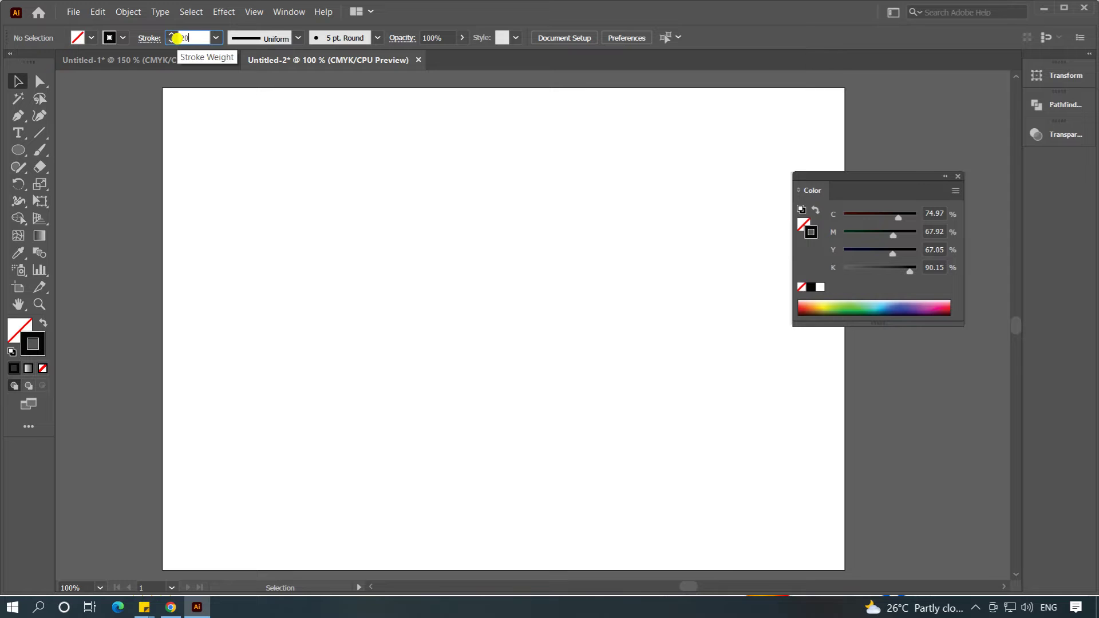
{"action": "key", "text": "Return"}
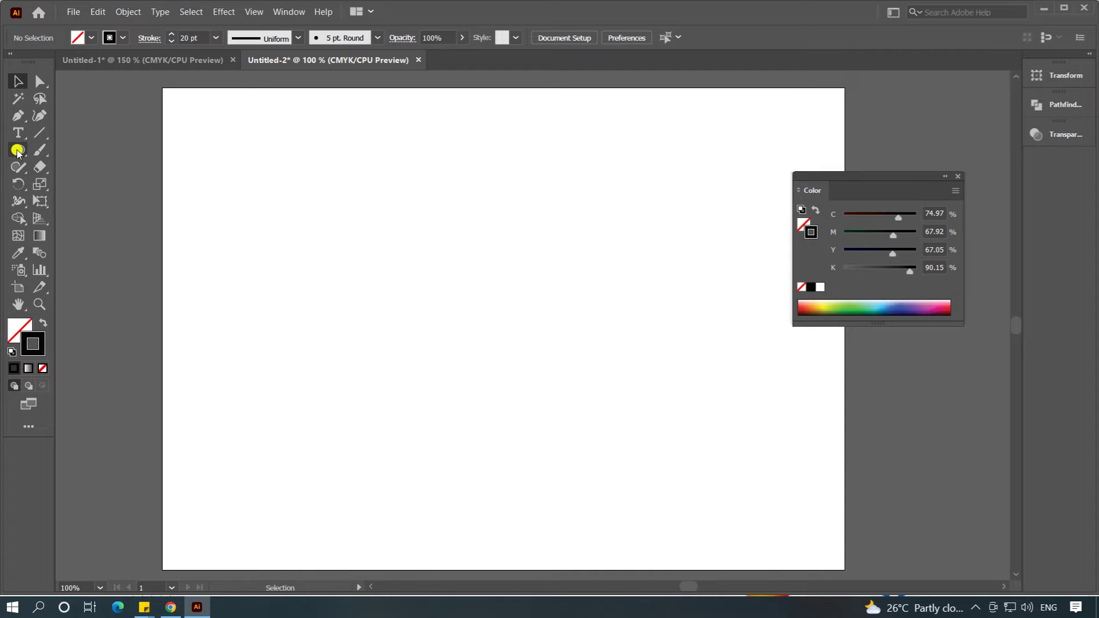
Step: Draw a perfect circle about 346 px across with the Ellipse tool
{"action": "left_click", "coordinate": [18, 152]}
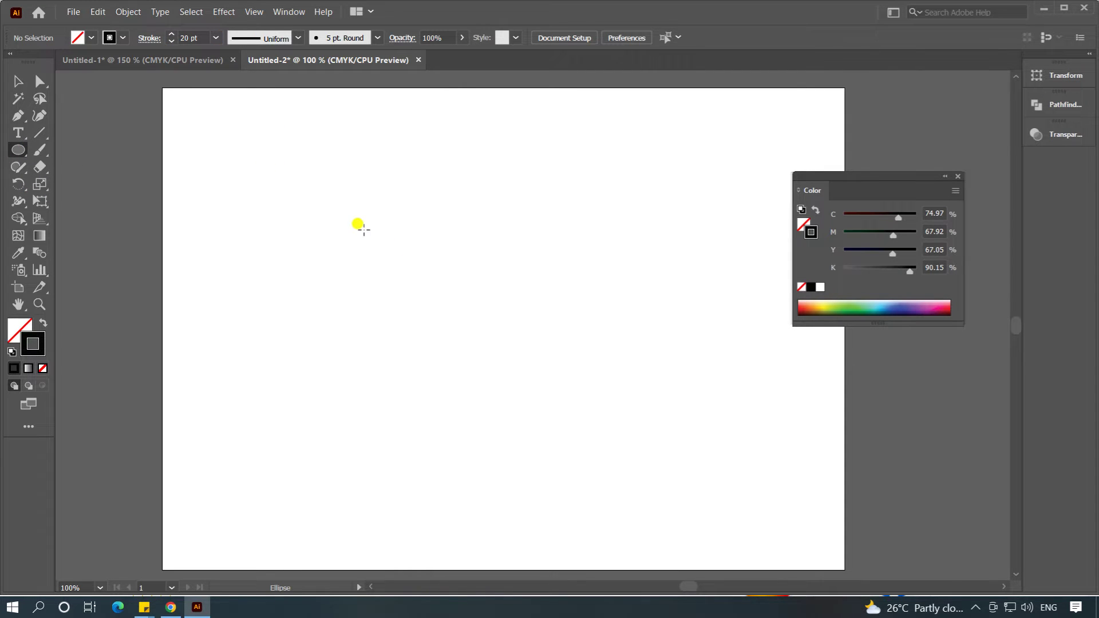
{"action": "left_click_drag", "start_coordinate": [352, 220], "coordinate": [634, 421]}
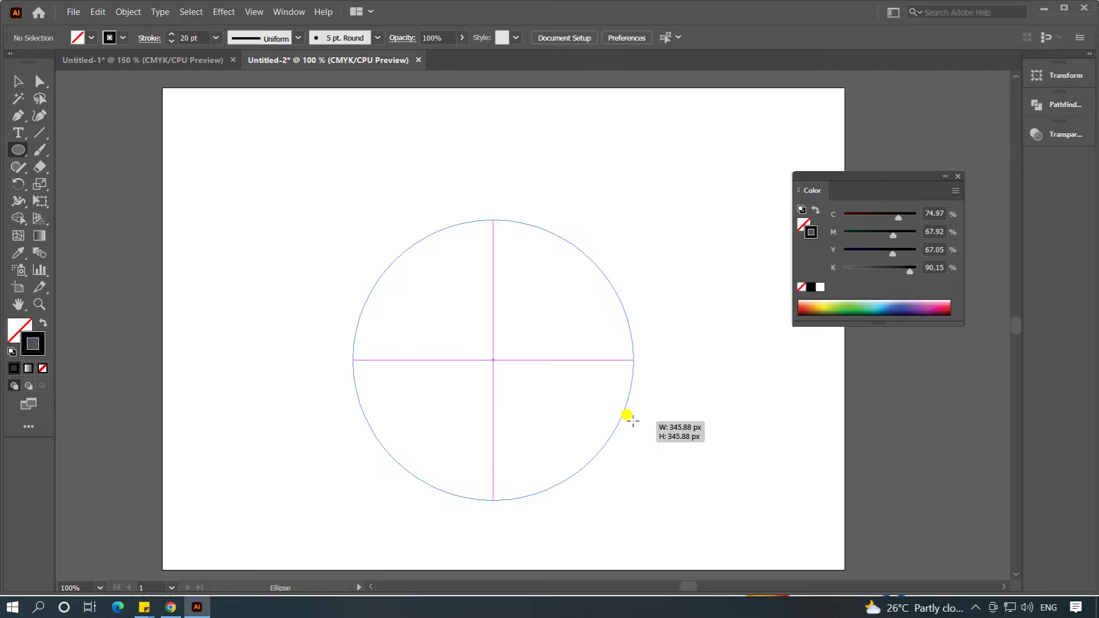
{"action": "left_click", "coordinate": [18, 81]}
{"action": "left_click", "coordinate": [400, 187]}
Step: Centre the circle horizontally and vertically on the artboard
{"action": "left_click_drag", "start_coordinate": [439, 171], "coordinate": [492, 292]}
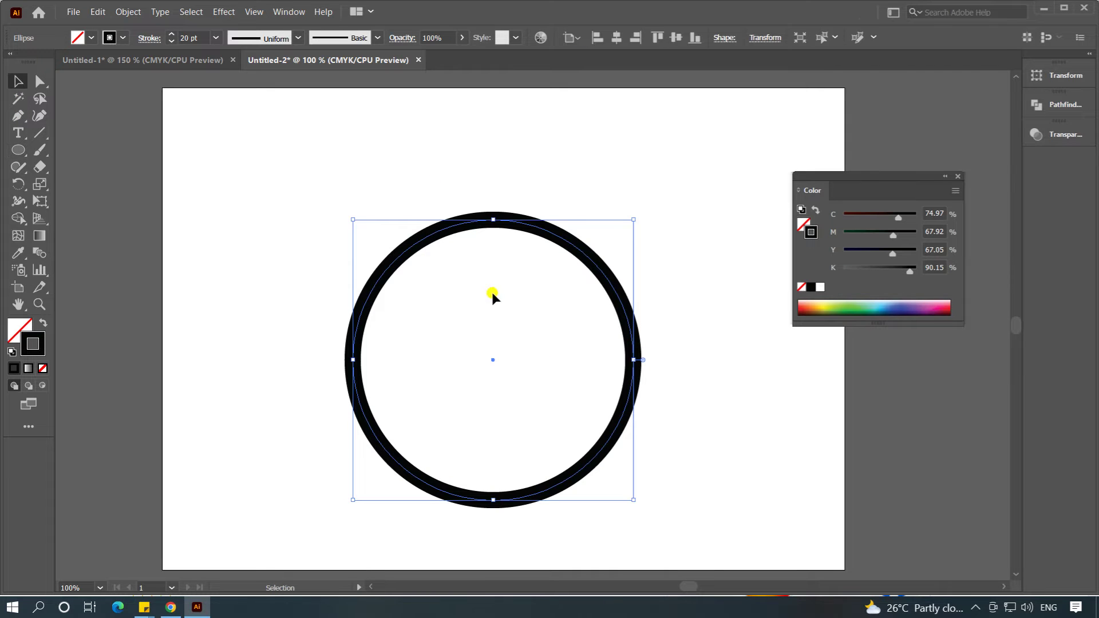
{"action": "left_click", "coordinate": [617, 38]}
{"action": "left_click", "coordinate": [675, 37]}
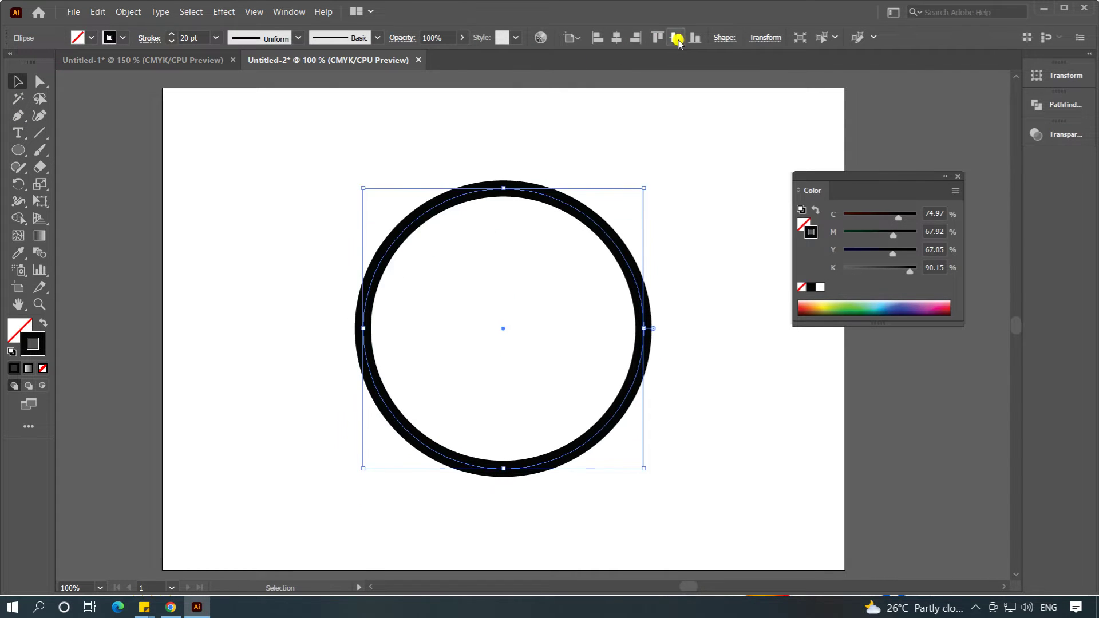
{"action": "left_click", "coordinate": [676, 189]}
{"action": "left_click_drag", "start_coordinate": [316, 152], "coordinate": [556, 418]}
Step: Cut the circle path at its top/bottom anchors, then at its left/right anchors
{"action": "left_click", "coordinate": [39, 82]}
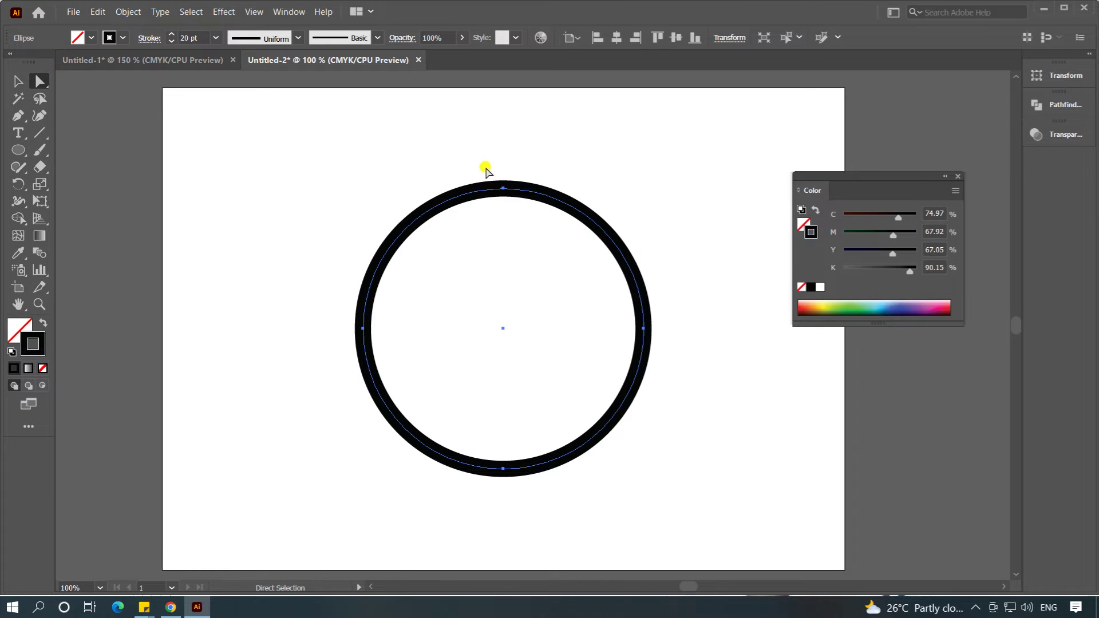
{"action": "left_click_drag", "start_coordinate": [484, 158], "coordinate": [524, 490]}
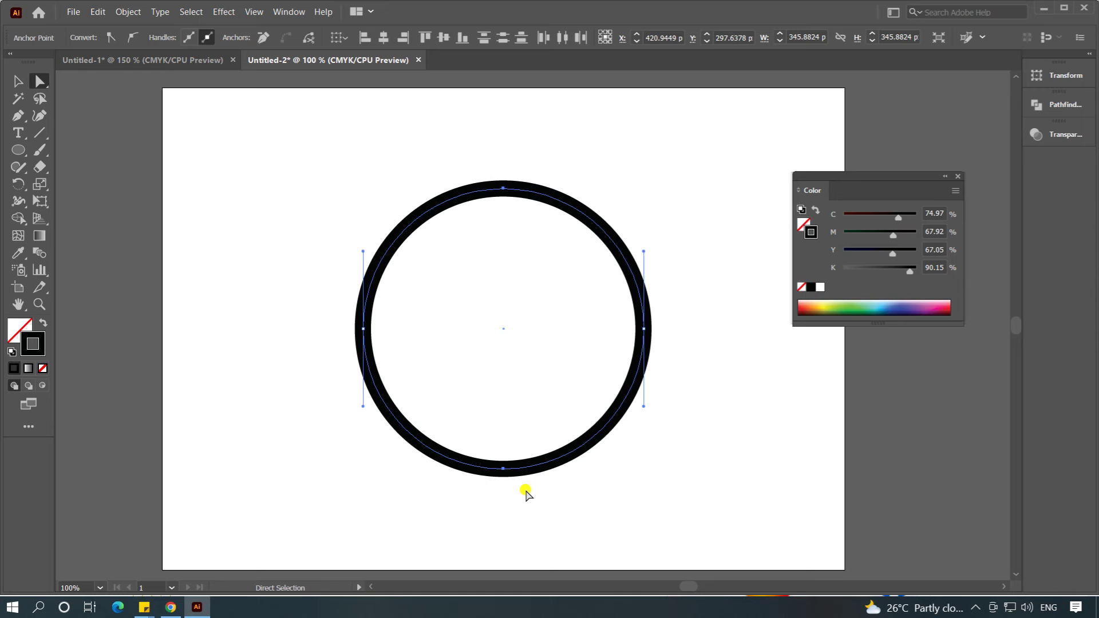
{"action": "left_click", "coordinate": [310, 39]}
{"action": "left_click_drag", "start_coordinate": [309, 301], "coordinate": [707, 354]}
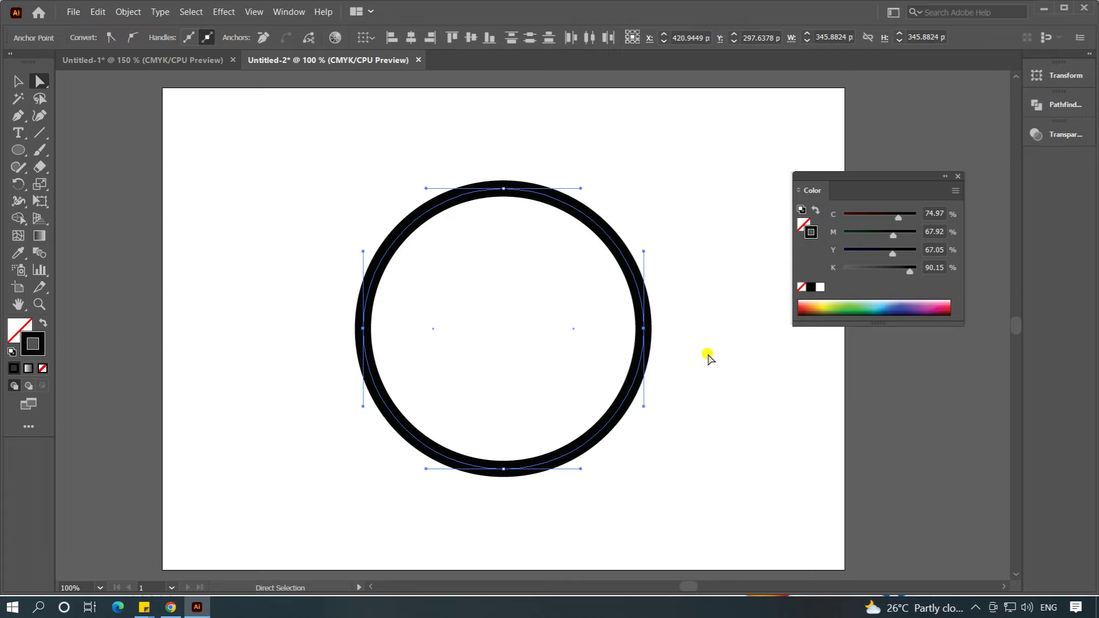
{"action": "left_click", "coordinate": [310, 39]}
{"action": "key", "text": "v"}
{"action": "left_click", "coordinate": [401, 195]}
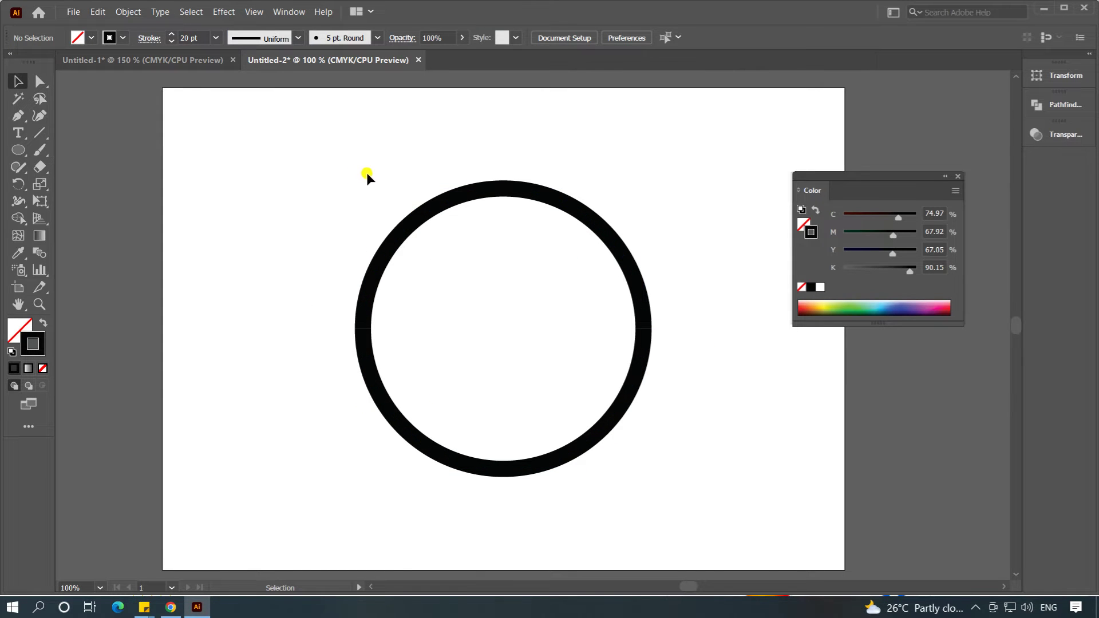
Step: Stroke the top-left and bottom-right arcs with the C=0 M=80 Y=95 K=0 orange swatch
{"action": "left_click_drag", "start_coordinate": [367, 173], "coordinate": [426, 227]}
{"action": "left_click_drag", "start_coordinate": [617, 214], "coordinate": [582, 286]}
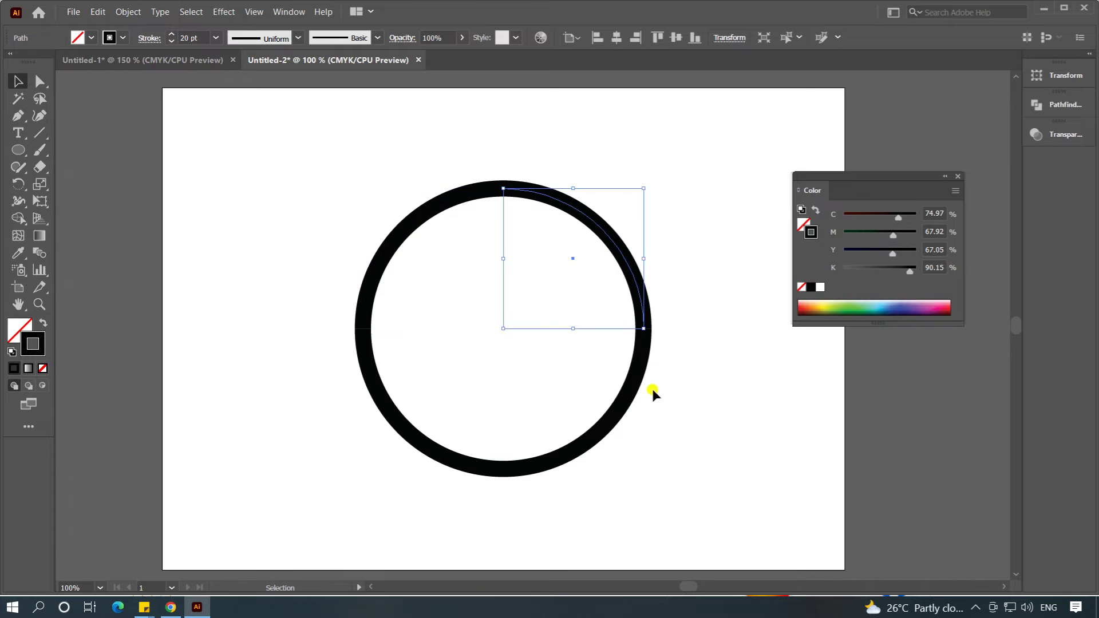
{"action": "left_click_drag", "start_coordinate": [365, 191], "coordinate": [409, 223]}
{"action": "left_click_drag", "start_coordinate": [646, 419], "coordinate": [579, 380]}
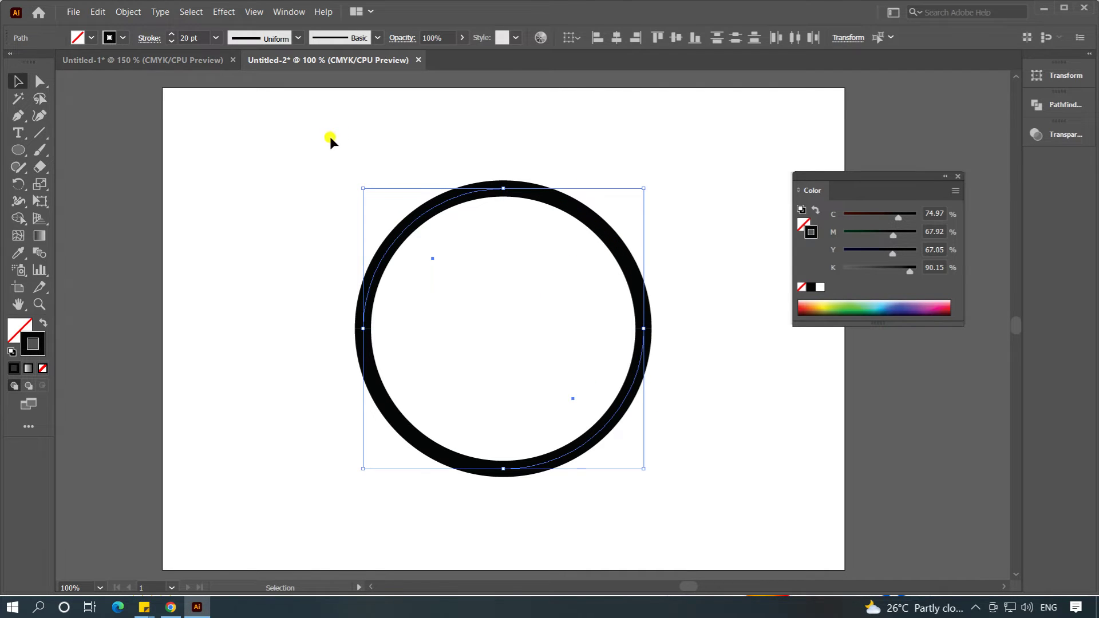
{"action": "left_click", "coordinate": [123, 37]}
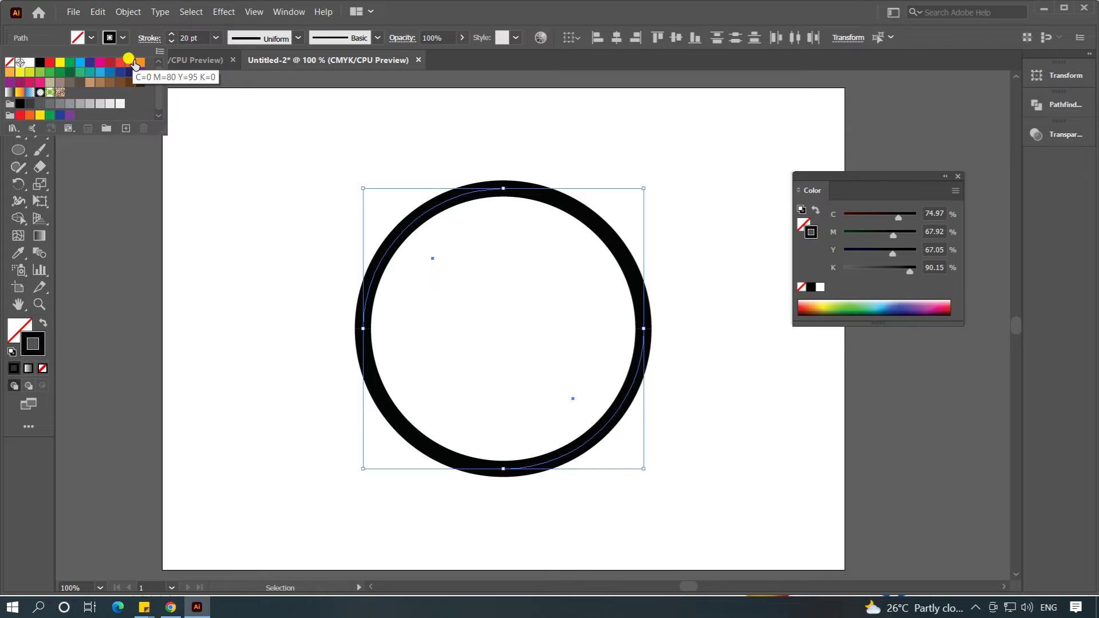
{"action": "left_click", "coordinate": [126, 59]}
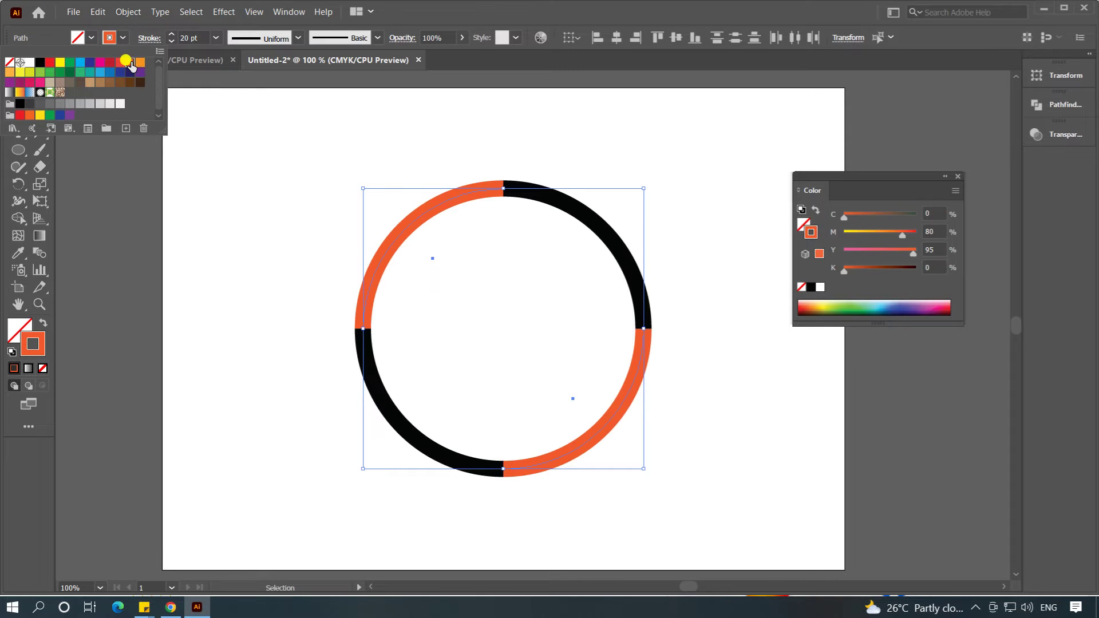
{"action": "left_click", "coordinate": [432, 111]}
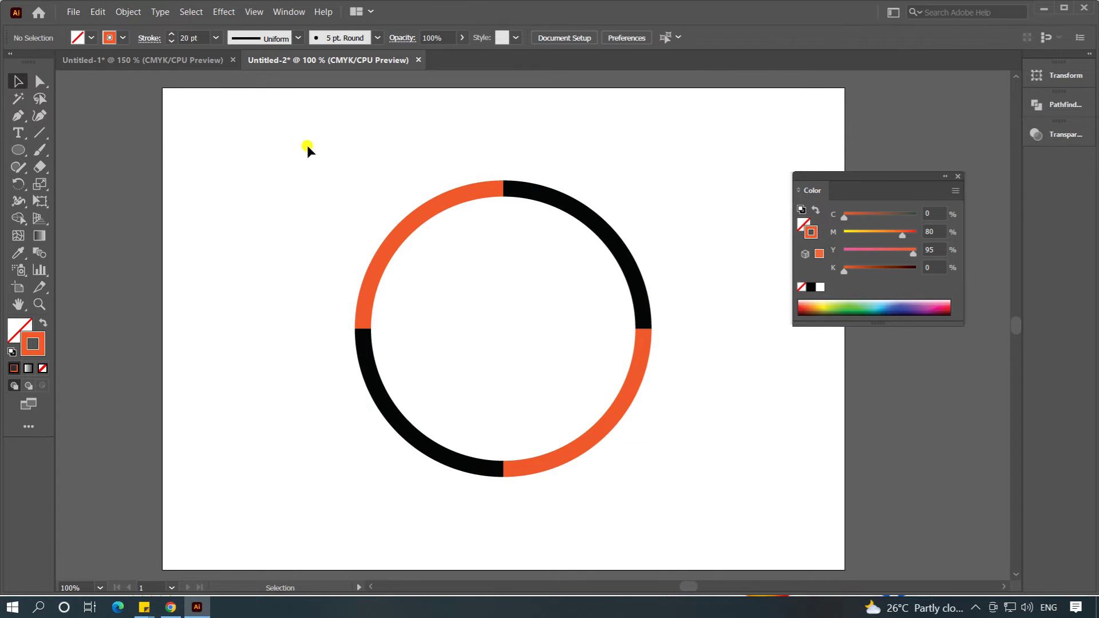
{"action": "left_click_drag", "start_coordinate": [307, 145], "coordinate": [726, 503]}
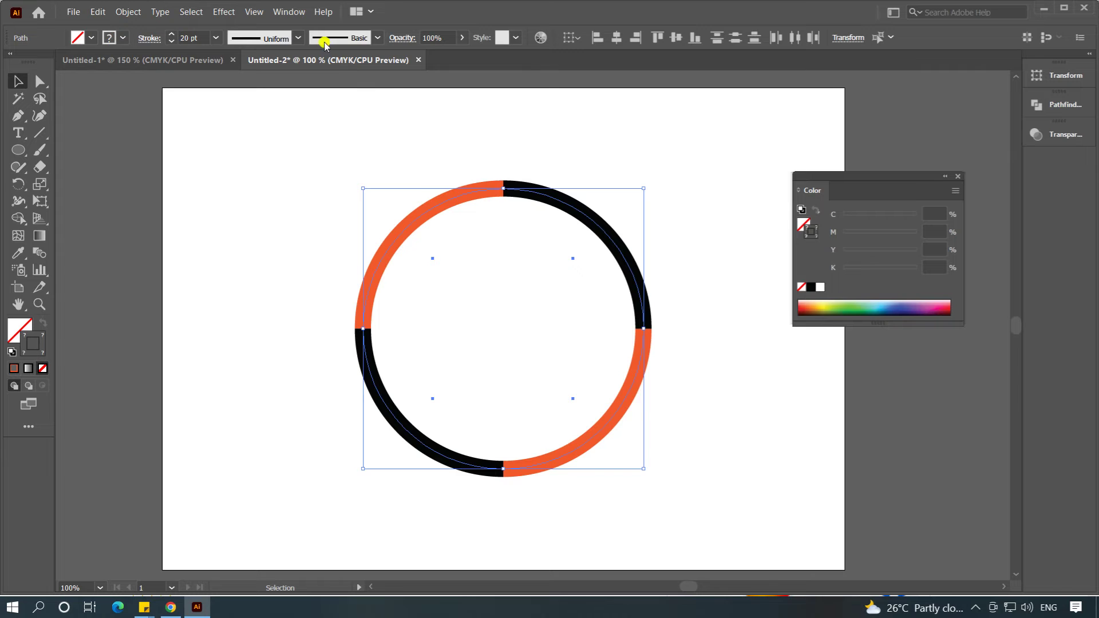
Step: In the Stroke panel, set Round Cap and Round Join for all four arcs
{"action": "left_click", "coordinate": [293, 12]}
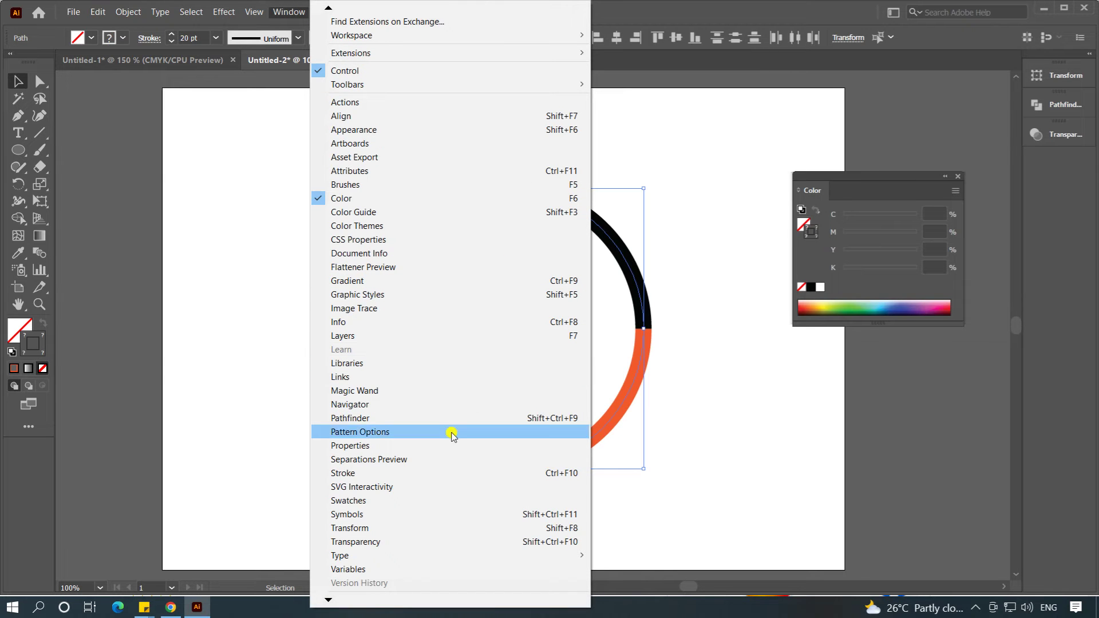
{"action": "left_click", "coordinate": [422, 472]}
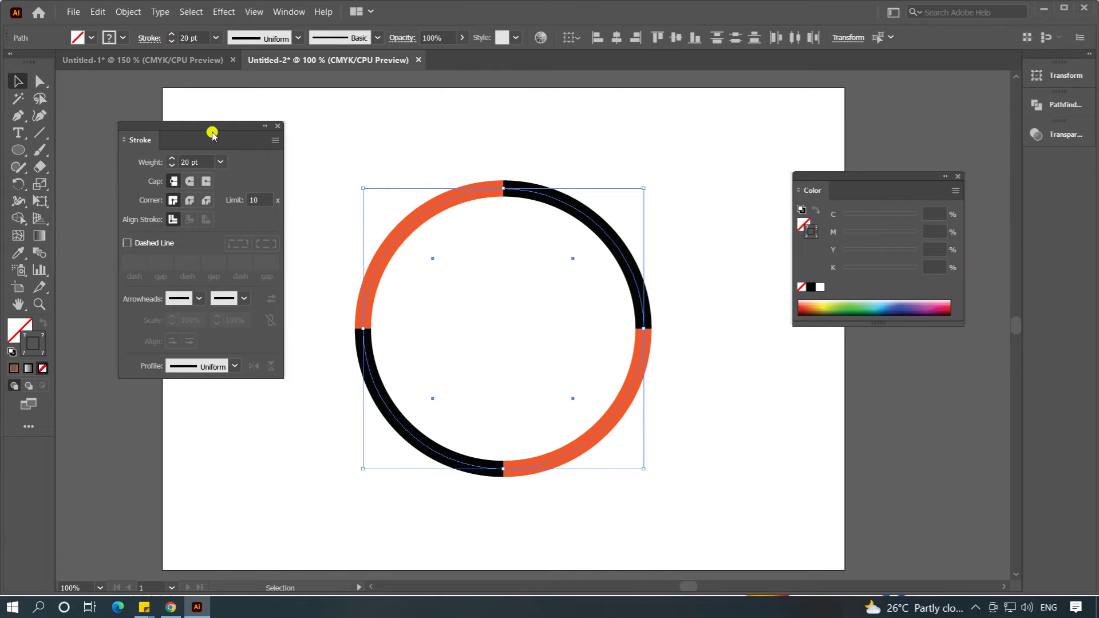
{"action": "left_click_drag", "start_coordinate": [212, 133], "coordinate": [235, 113]}
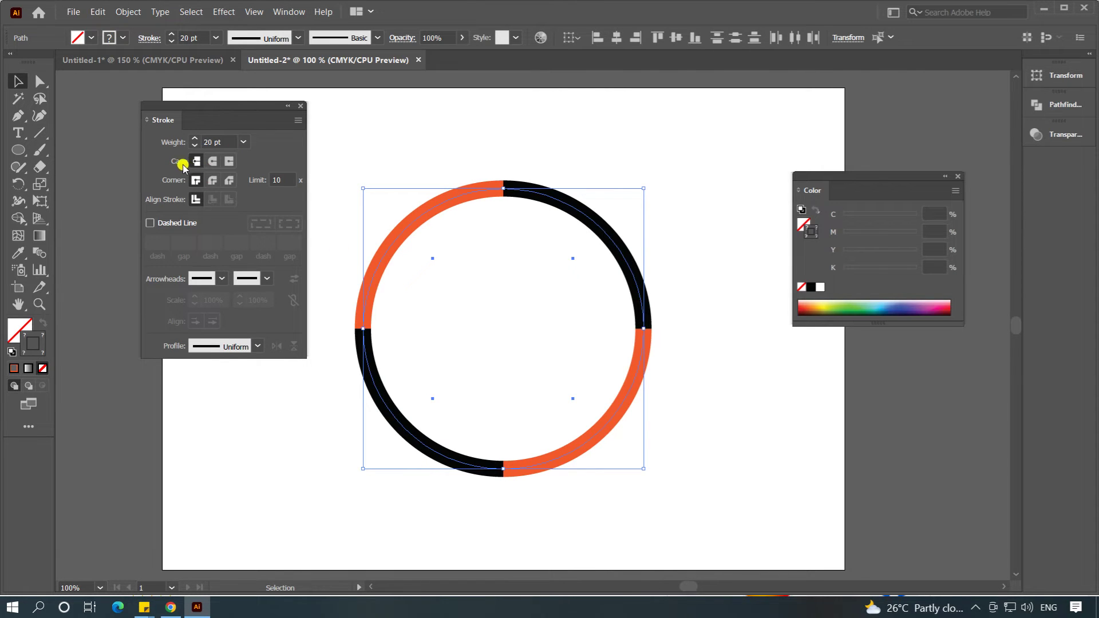
{"action": "left_click", "coordinate": [213, 162]}
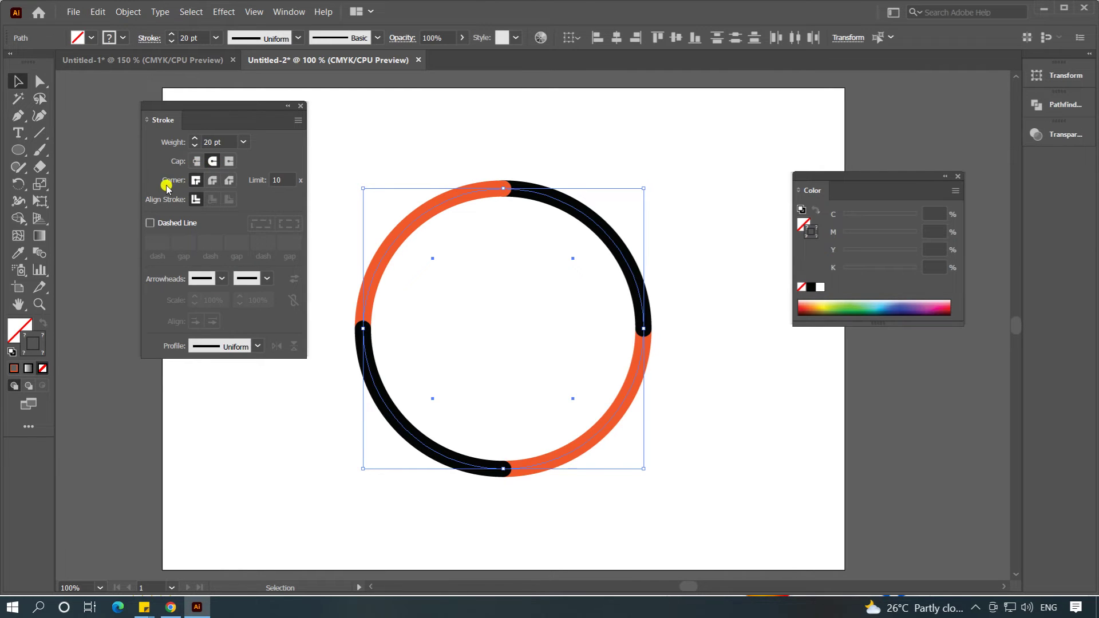
{"action": "left_click", "coordinate": [214, 182]}
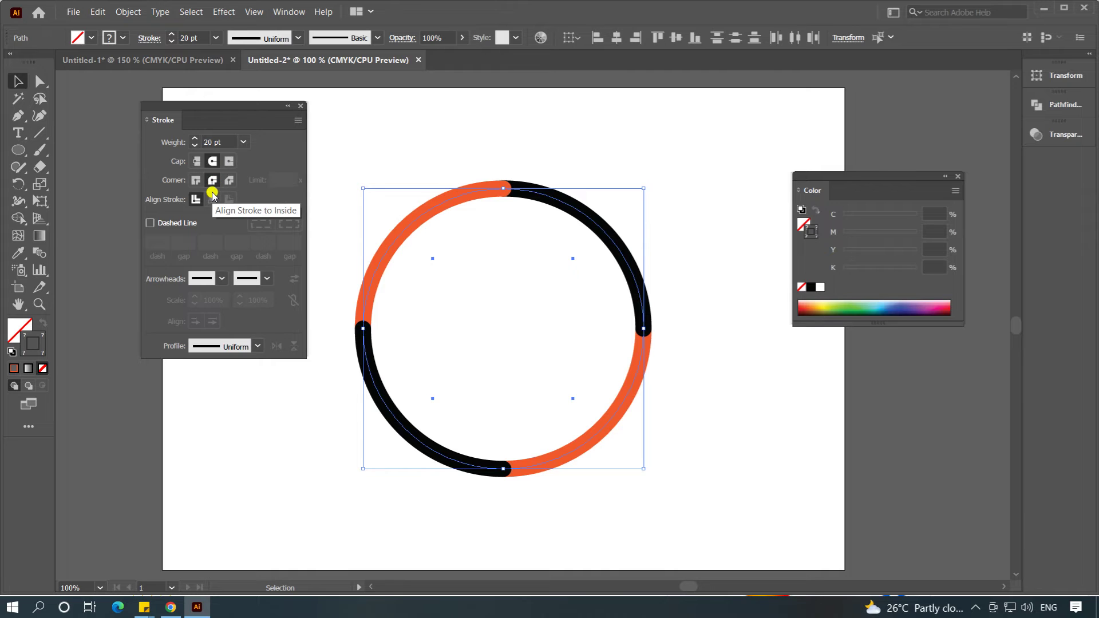
Step: Make the strokes dashed (0 pt dash, 20 pt gap) with Width Profile 4
{"action": "left_click", "coordinate": [150, 224]}
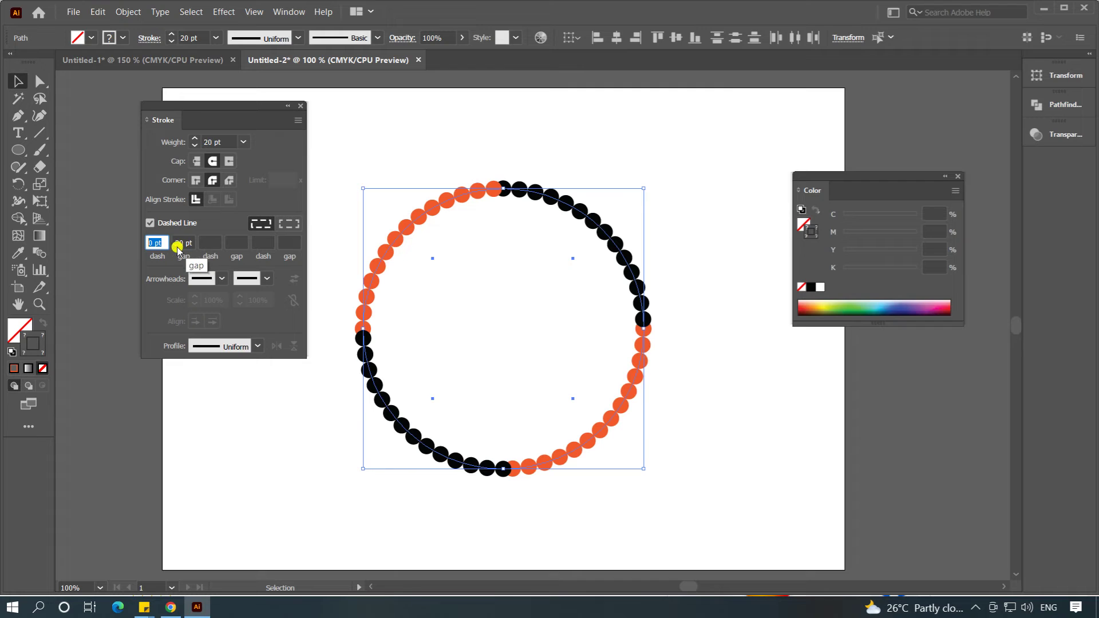
{"action": "left_click", "coordinate": [256, 347]}
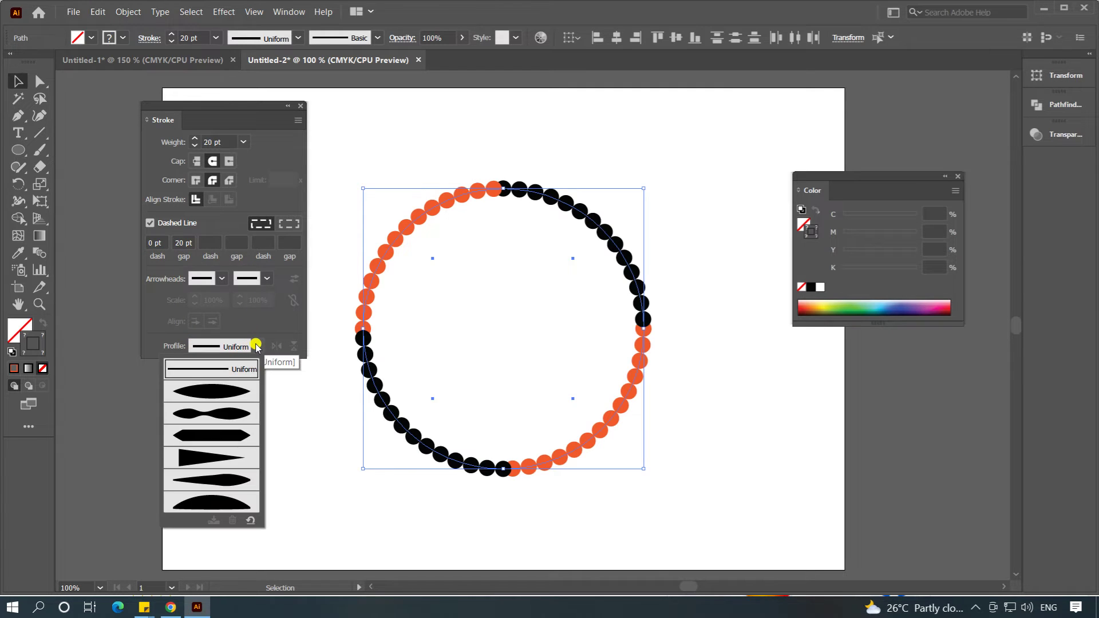
{"action": "left_click", "coordinate": [204, 460]}
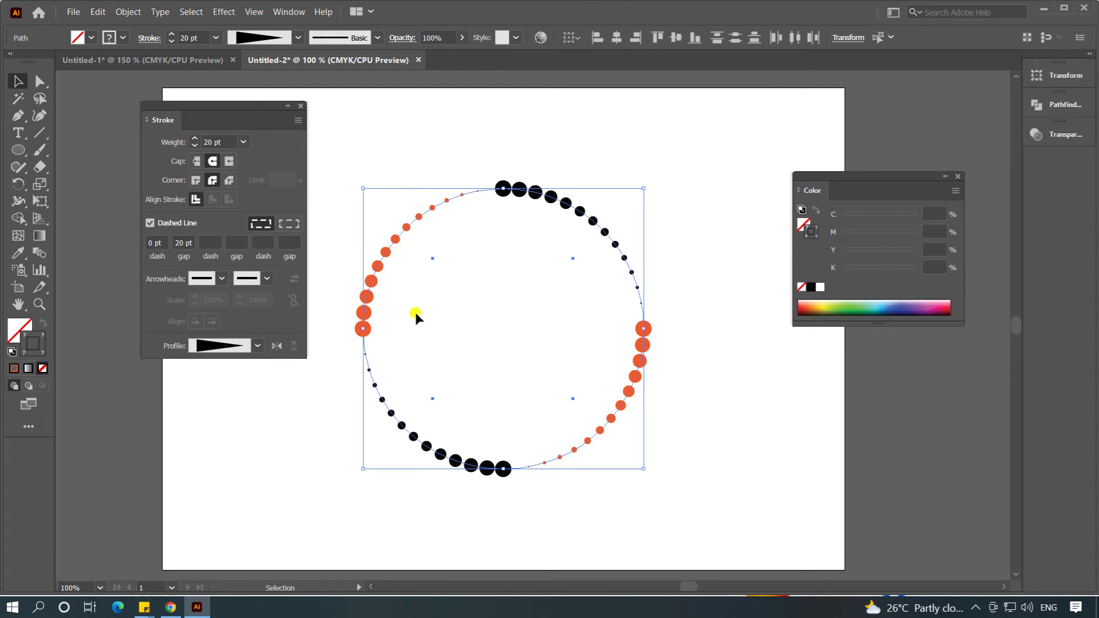
{"action": "left_click", "coordinate": [300, 106]}
{"action": "left_click_drag", "start_coordinate": [303, 136], "coordinate": [712, 529]}
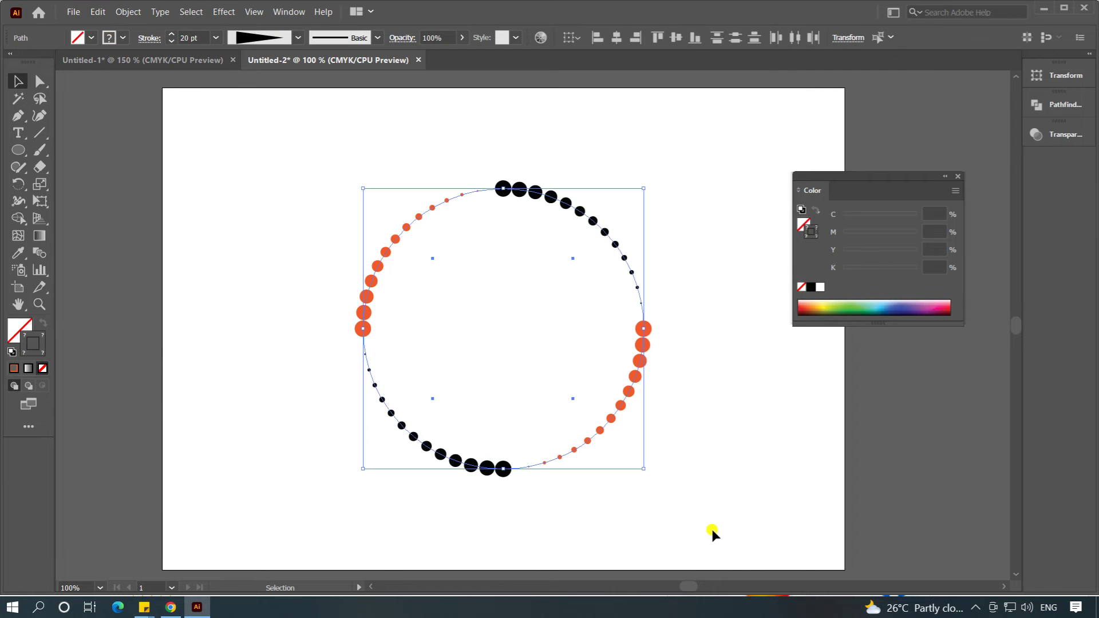
Step: Group the four dotted arcs into one object and reselect the group
{"action": "left_click", "coordinate": [128, 12]}
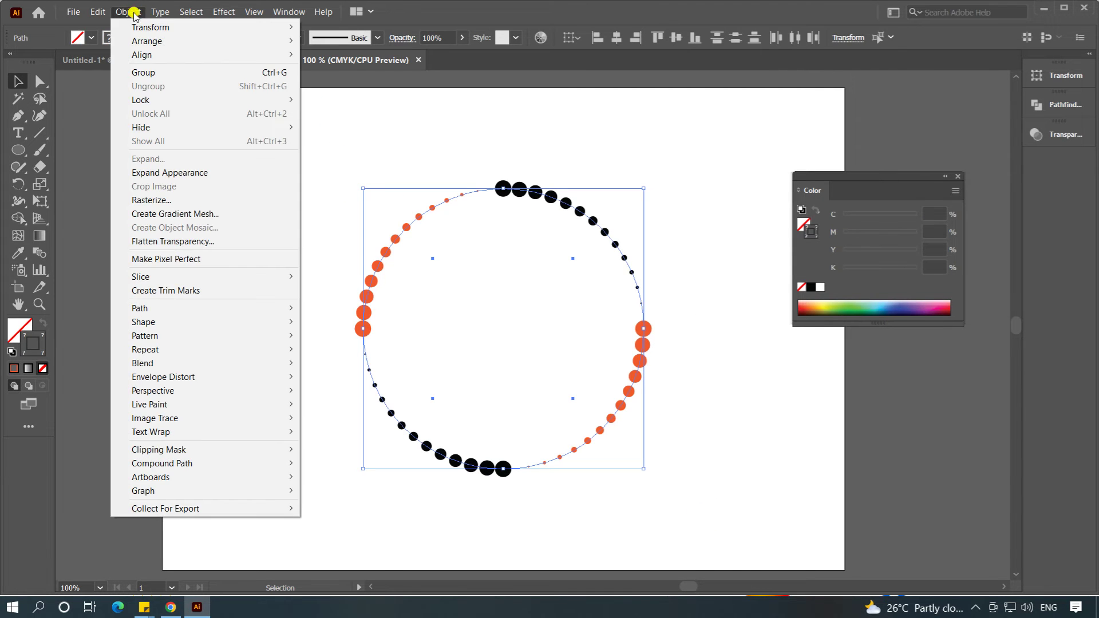
{"action": "left_click", "coordinate": [151, 73]}
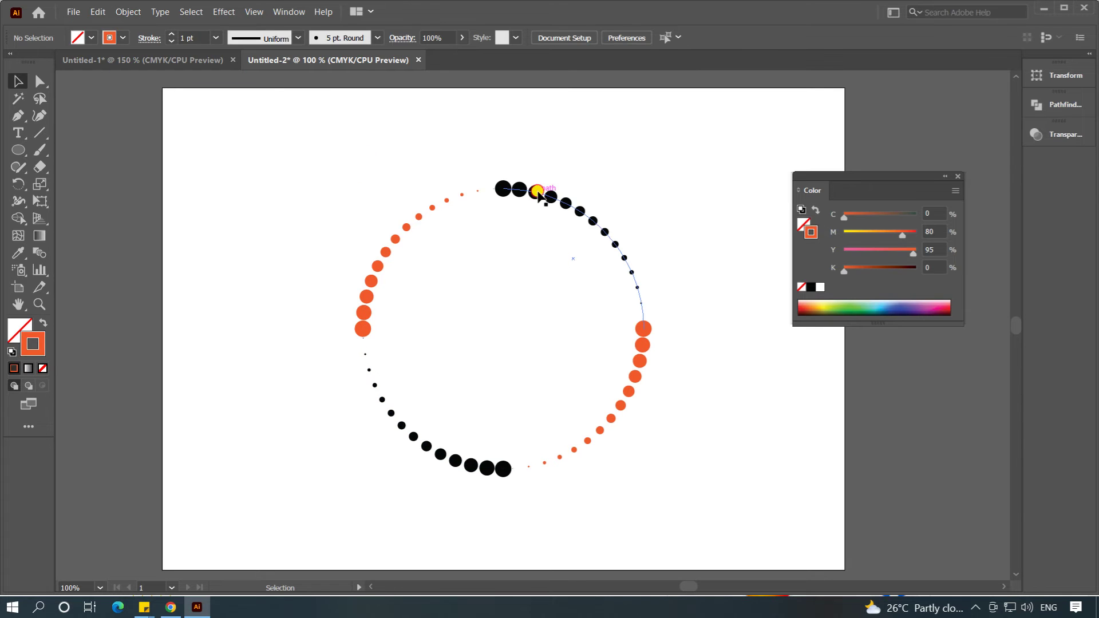
{"action": "left_click", "coordinate": [361, 209]}
{"action": "left_click", "coordinate": [362, 329]}
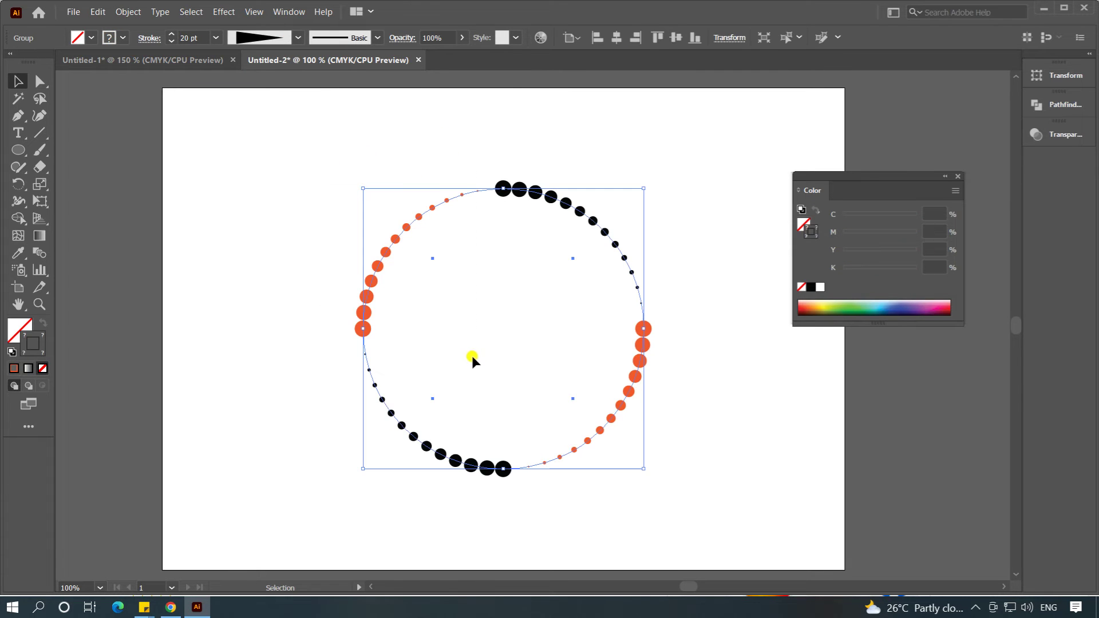
{"action": "left_click", "coordinate": [223, 13]}
{"action": "mouse_move", "coordinate": [267, 138]}
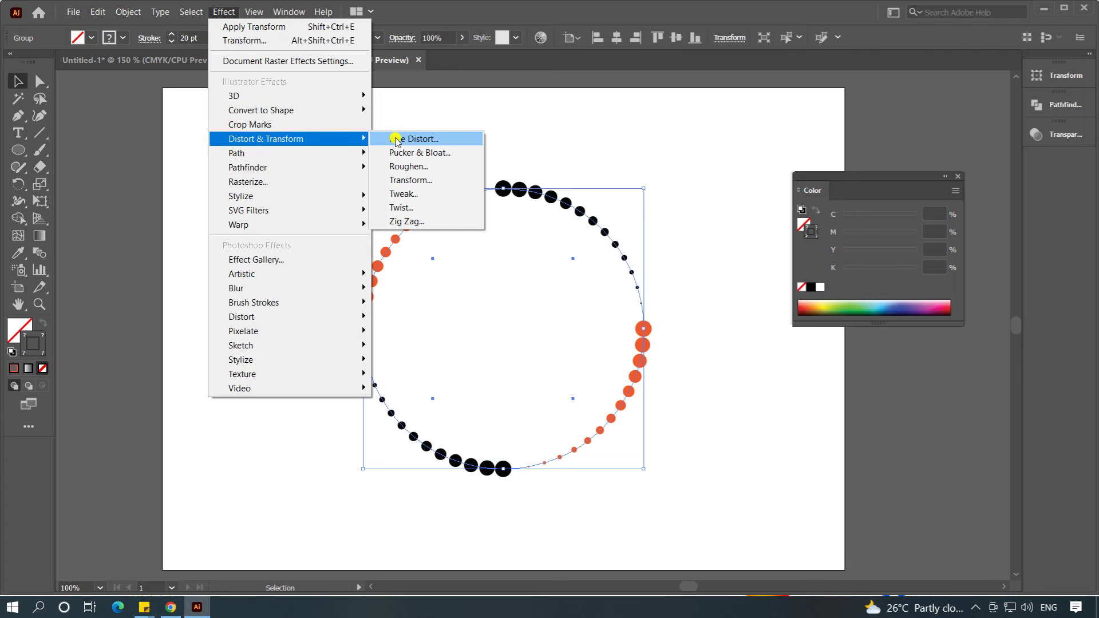
Step: Apply a Transform effect with 90% horizontal and vertical scale, 10° angle and 20 copies
{"action": "left_click", "coordinate": [409, 181]}
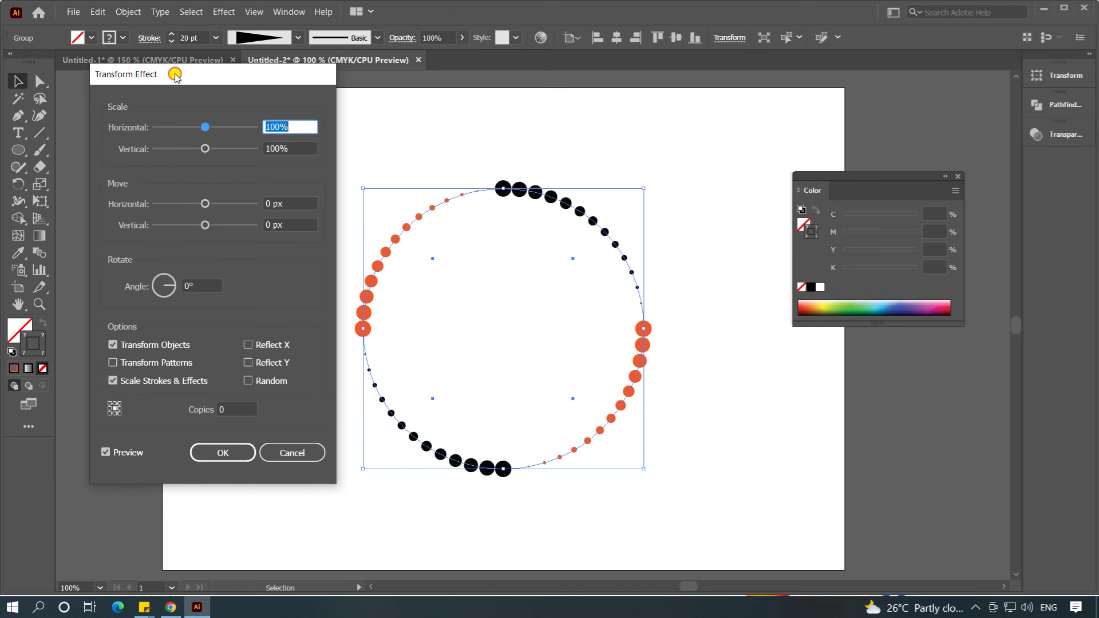
{"action": "left_click_drag", "start_coordinate": [175, 74], "coordinate": [172, 75]}
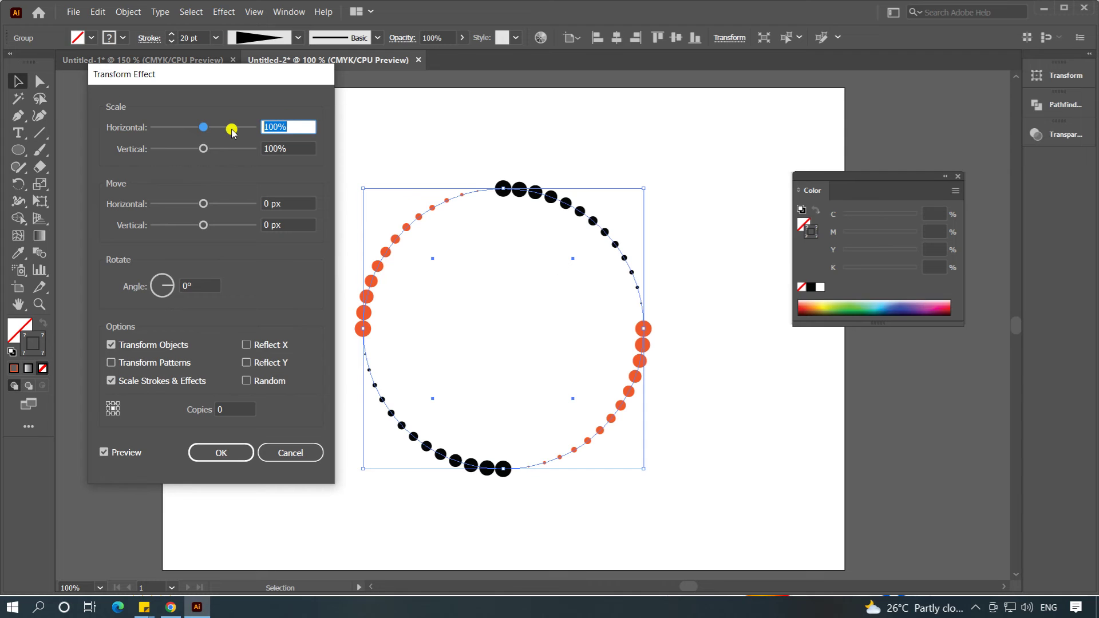
{"action": "type", "text": "90"}
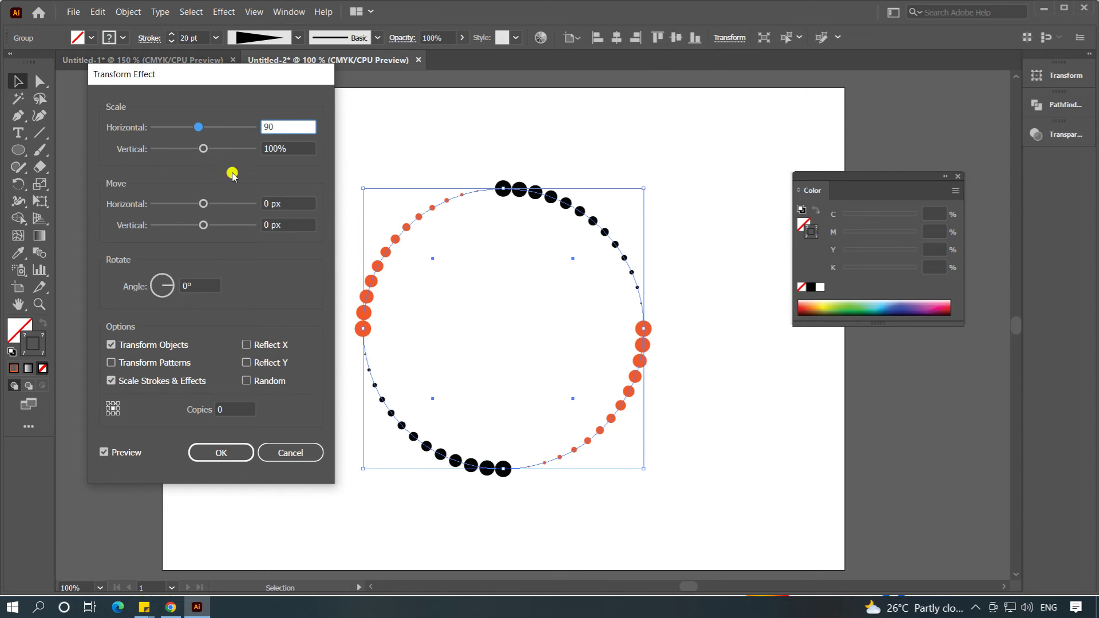
{"action": "key", "text": "Tab"}
{"action": "type", "text": "90"}
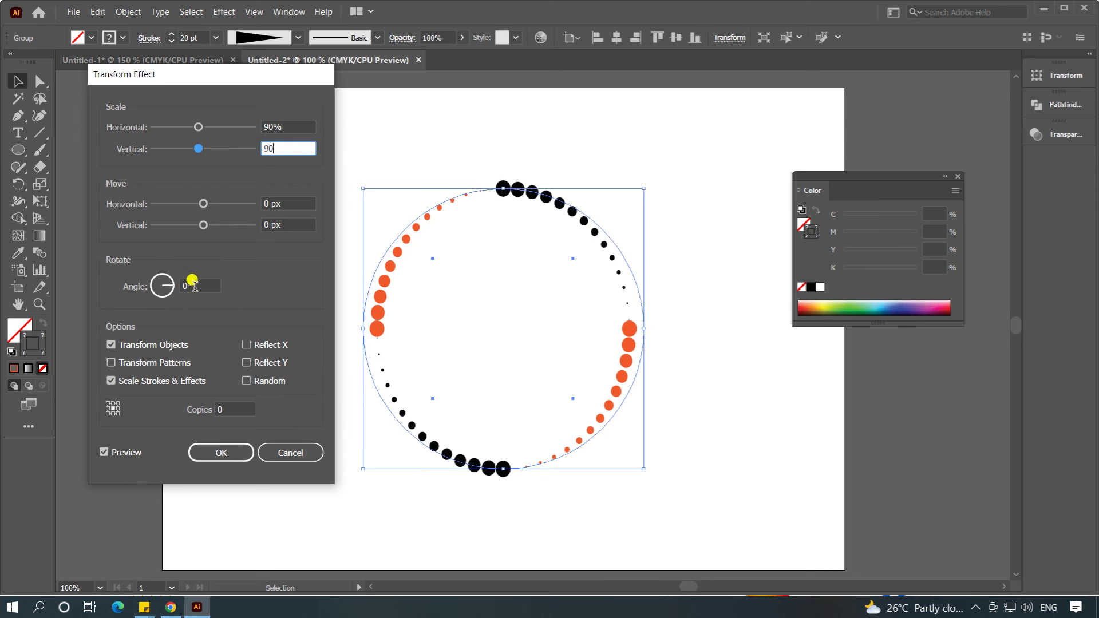
{"action": "left_click", "coordinate": [192, 286]}
{"action": "type", "text": "10"}
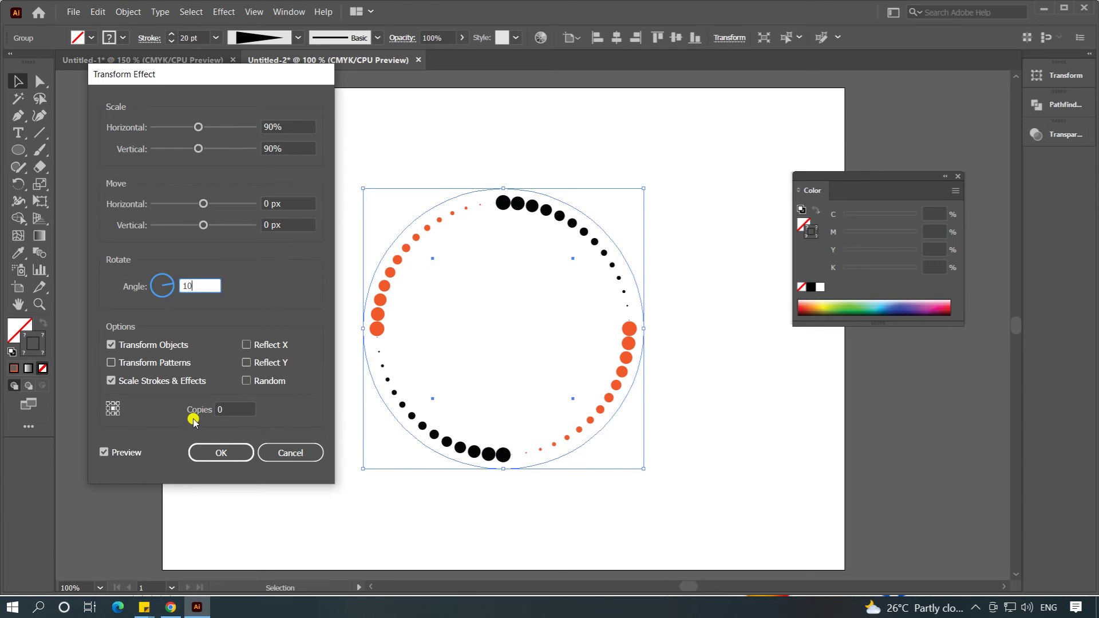
{"action": "left_click", "coordinate": [225, 408]}
{"action": "type", "text": "20"}
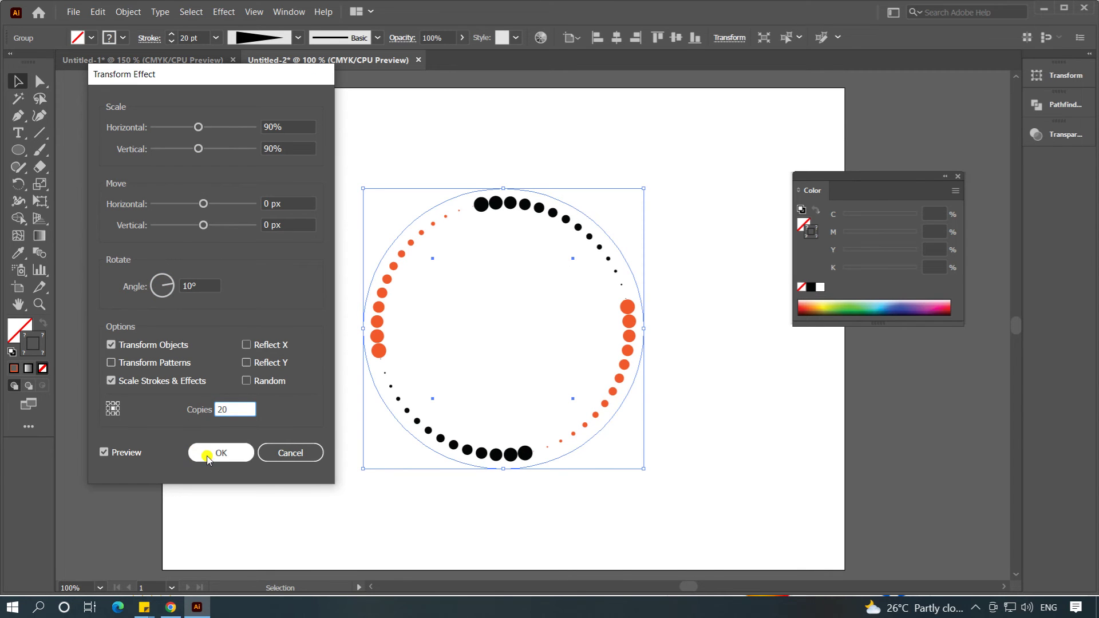
{"action": "left_click", "coordinate": [207, 454]}
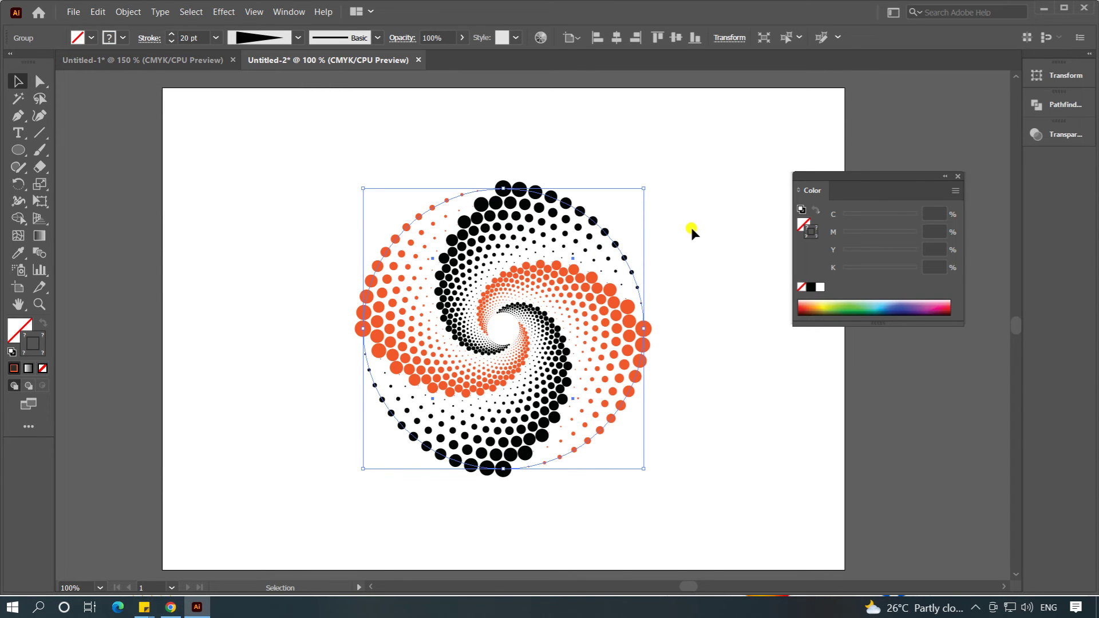
{"action": "left_click", "coordinate": [624, 326]}
{"action": "scroll", "coordinate": [514, 344], "scroll_direction": "up", "scroll_amount": 1}
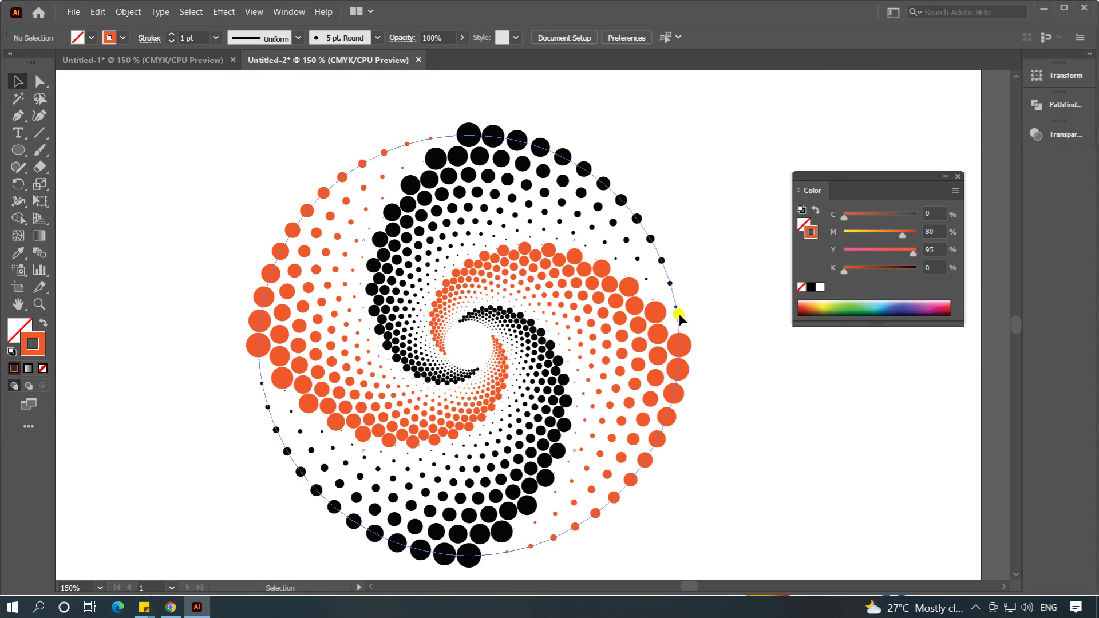